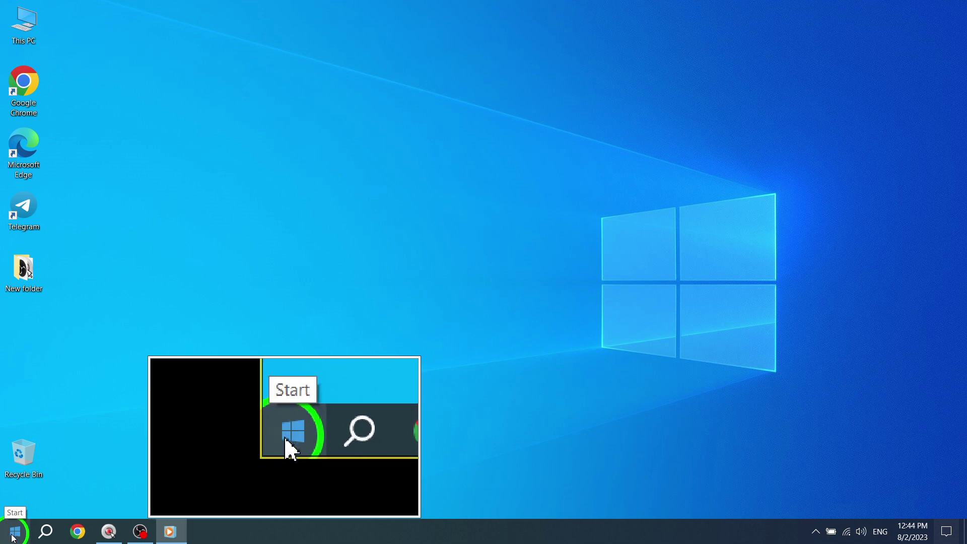
Launch Windows Settings from the Start menu and nudge its window into a new position.
click(13, 535)
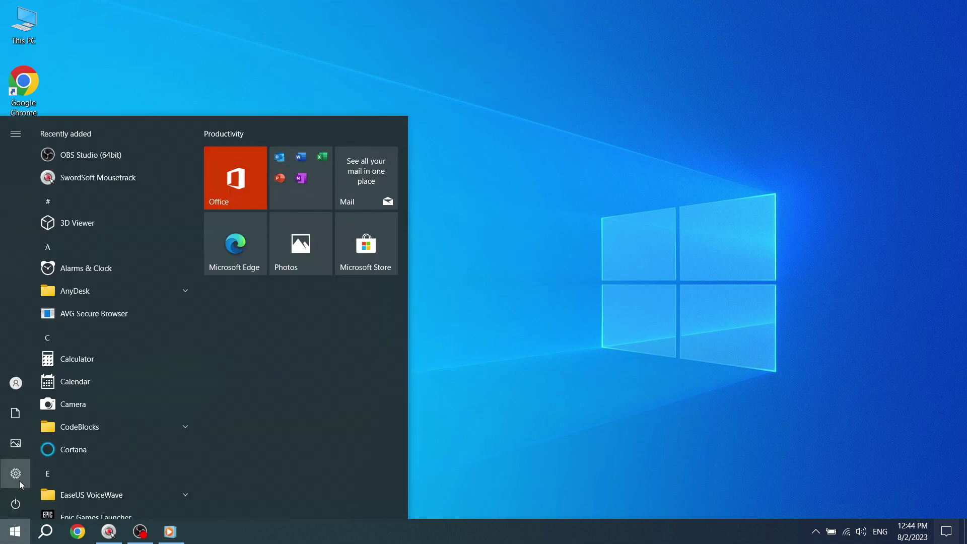
mouse_move(47, 473)
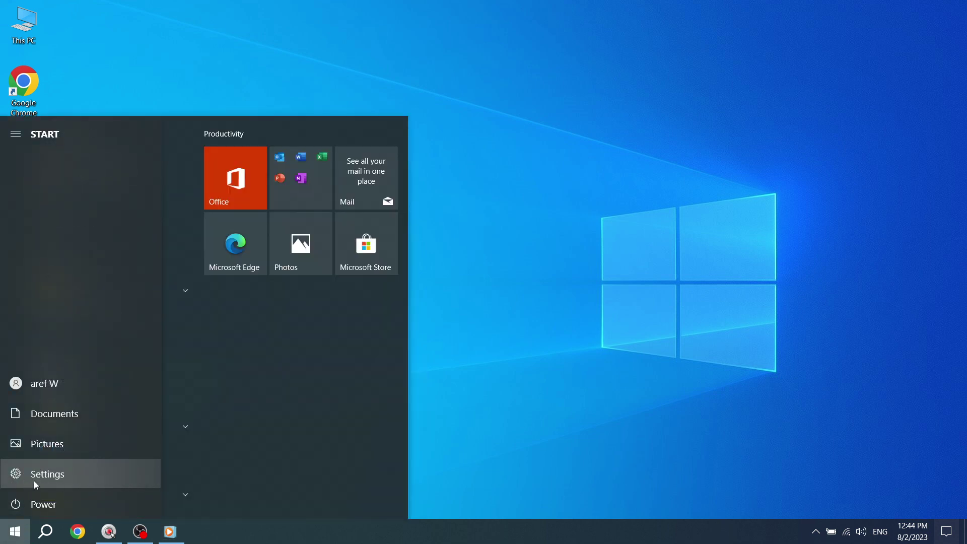
click(54, 480)
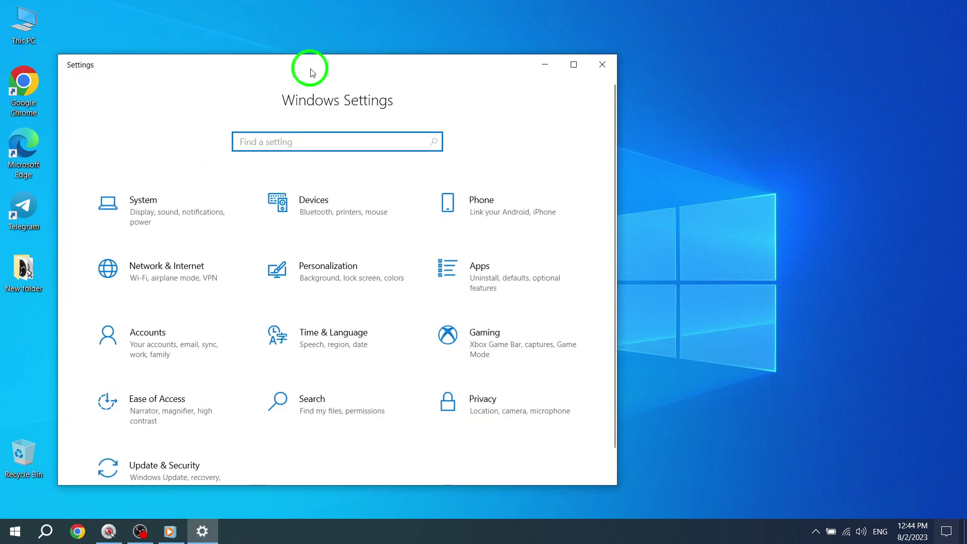
drag(310, 73, 379, 63)
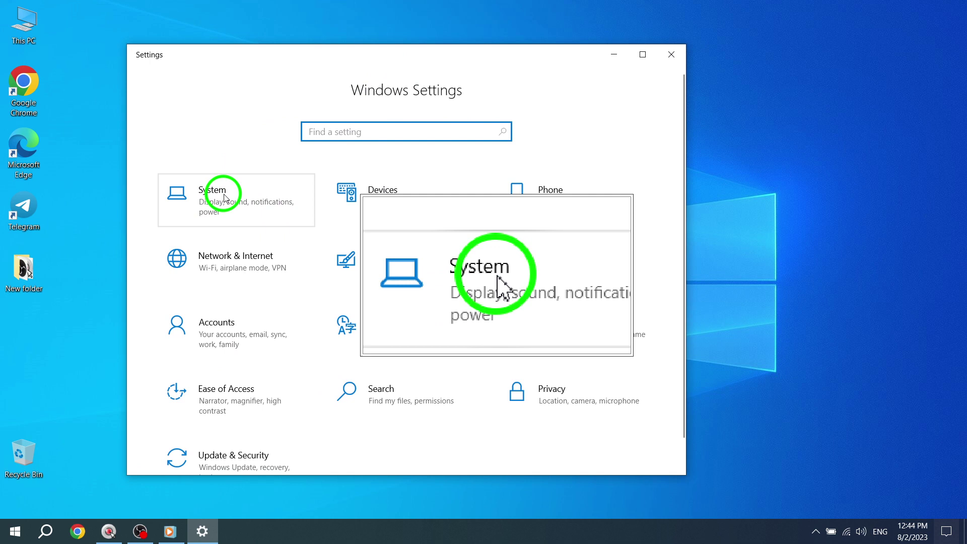
Go to System settings and open its Storage page.
click(261, 196)
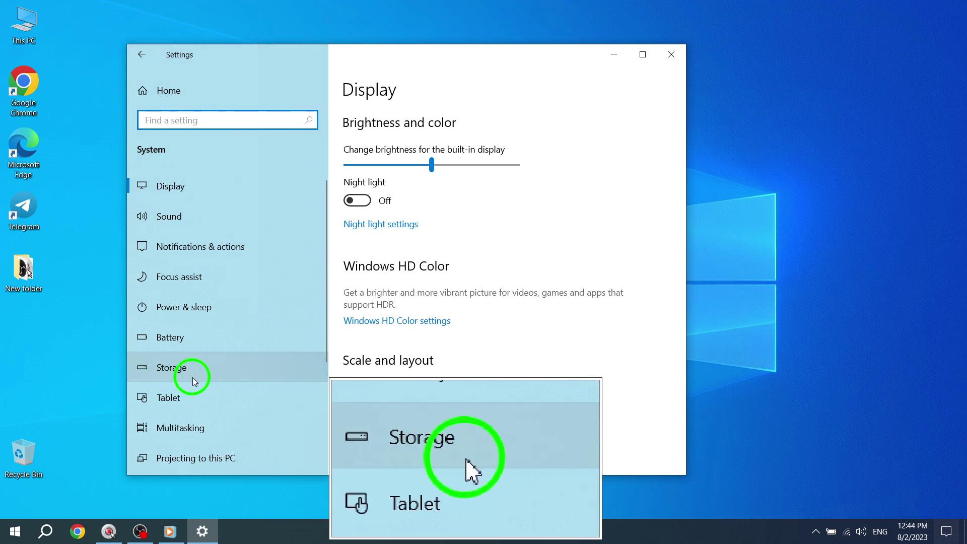
click(187, 368)
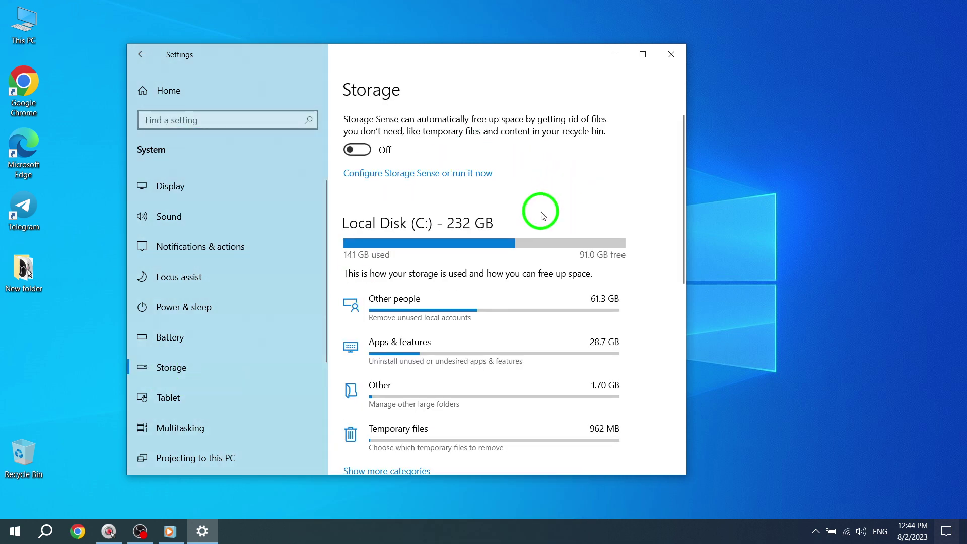
scroll(518, 209, down, 3)
scroll(460, 222, down, 2)
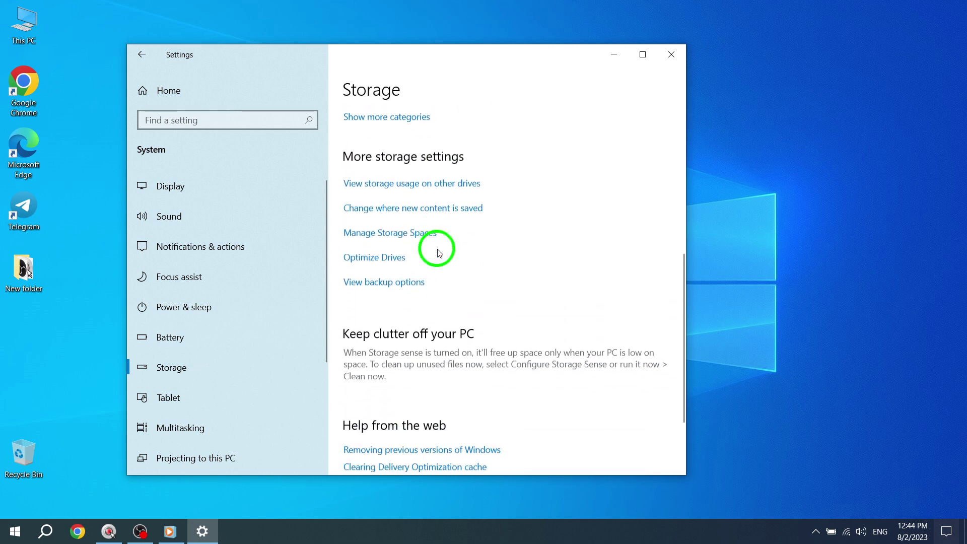
scroll(441, 255, up, 2)
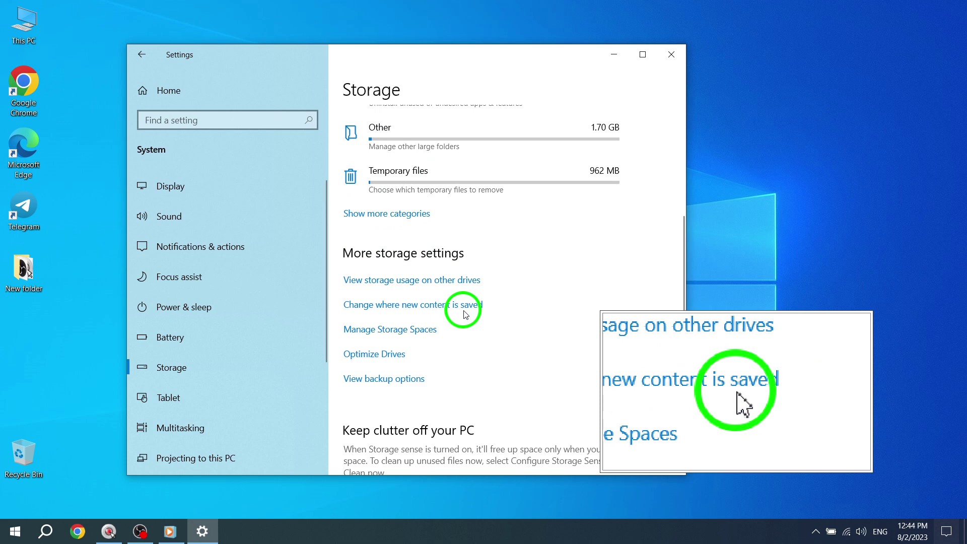
Open 'Change where new content is saved' and review drive choices for apps, documents, music and photos.
click(446, 304)
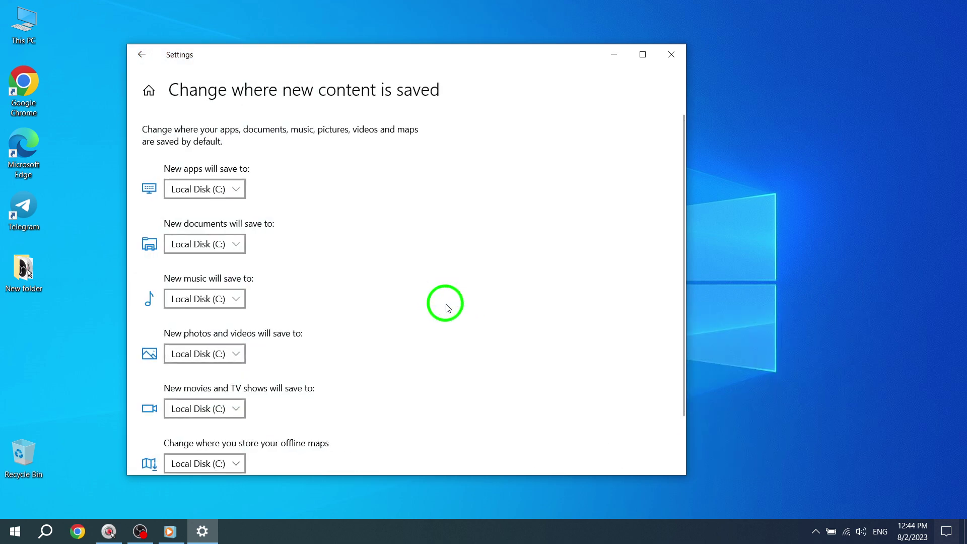
scroll(430, 151, down, 2)
scroll(393, 197, up, 2)
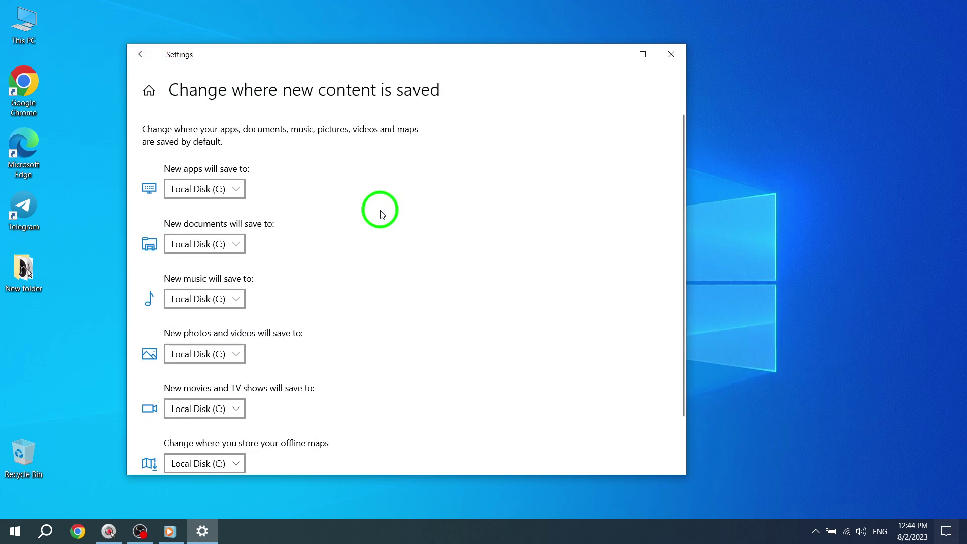
scroll(380, 213, down, 2)
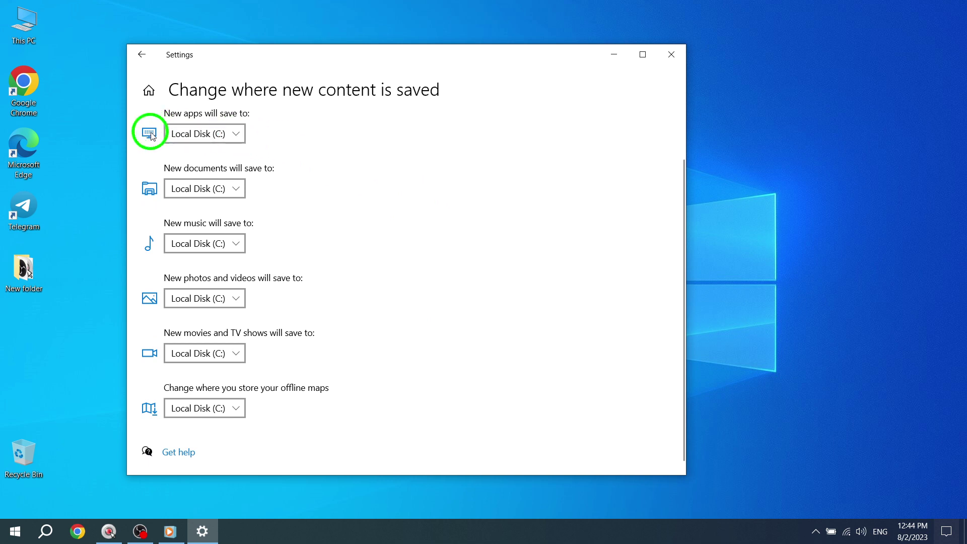
click(221, 134)
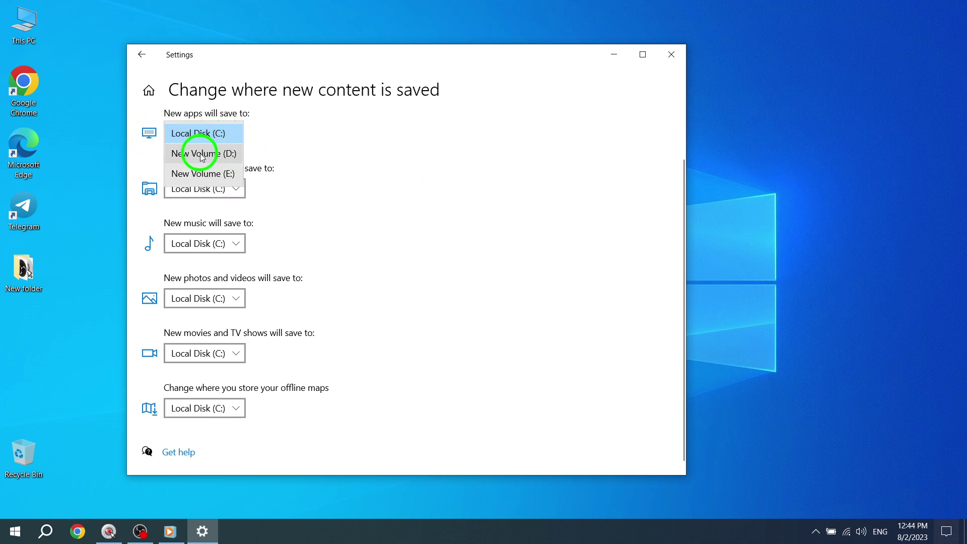
click(276, 140)
click(216, 188)
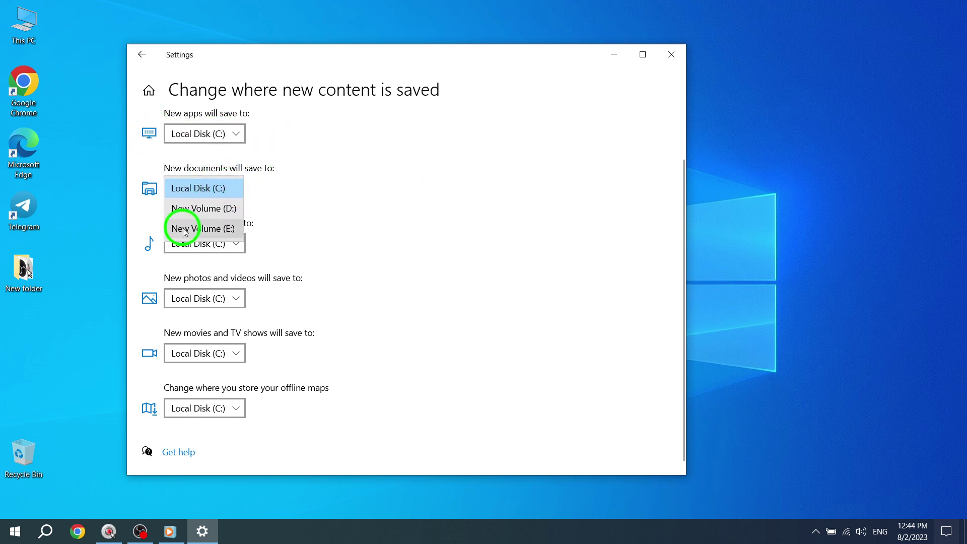
click(215, 195)
click(216, 242)
click(206, 298)
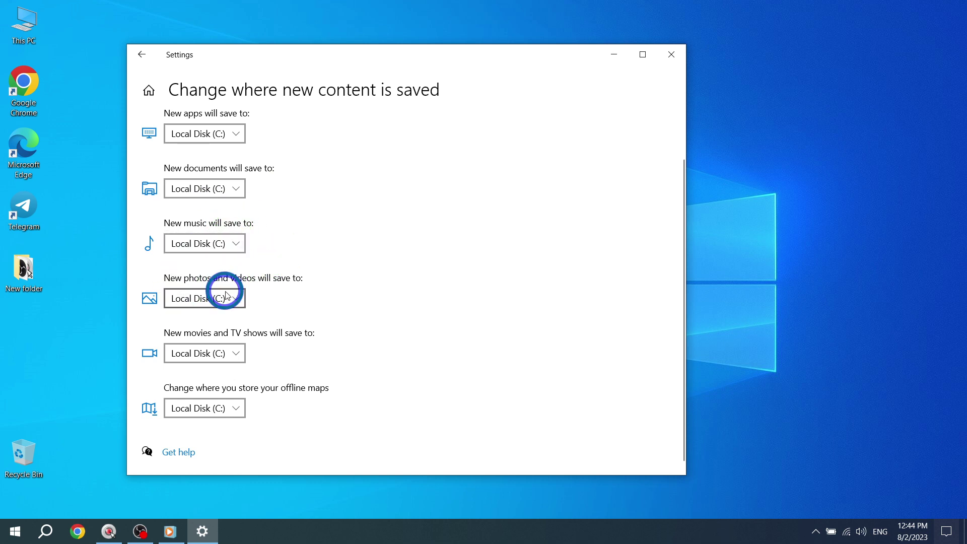
click(269, 294)
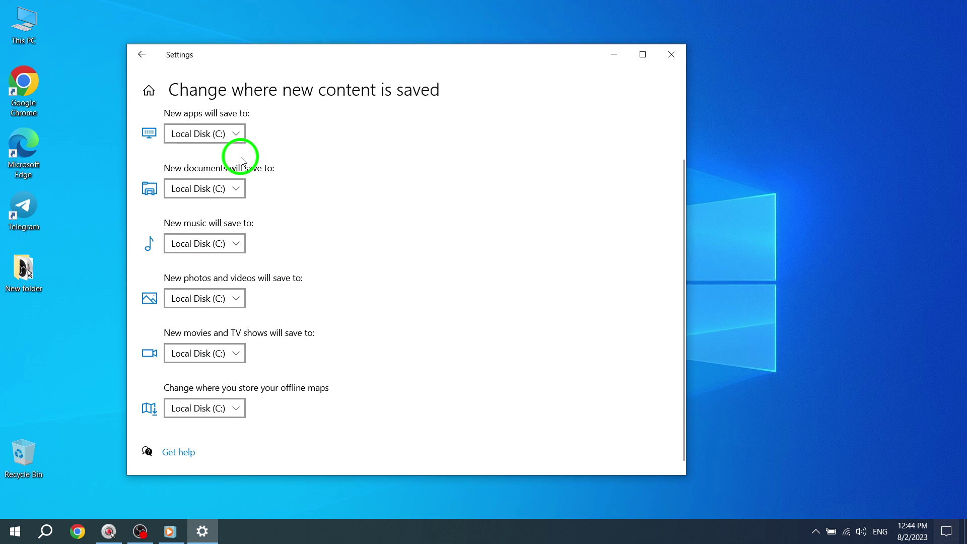
Choose New Volume (D:) in the 'New apps will save to' dropdown and apply it.
click(223, 135)
click(229, 153)
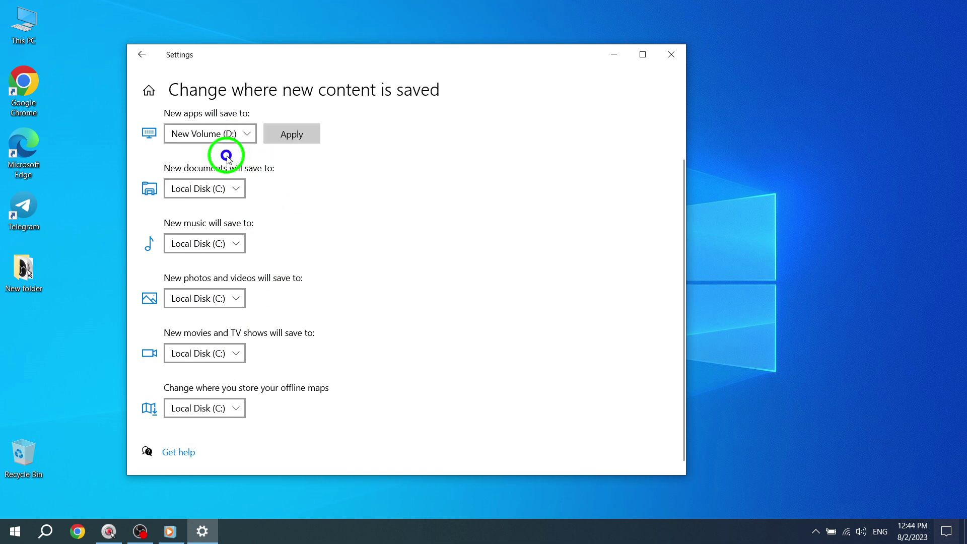
click(231, 136)
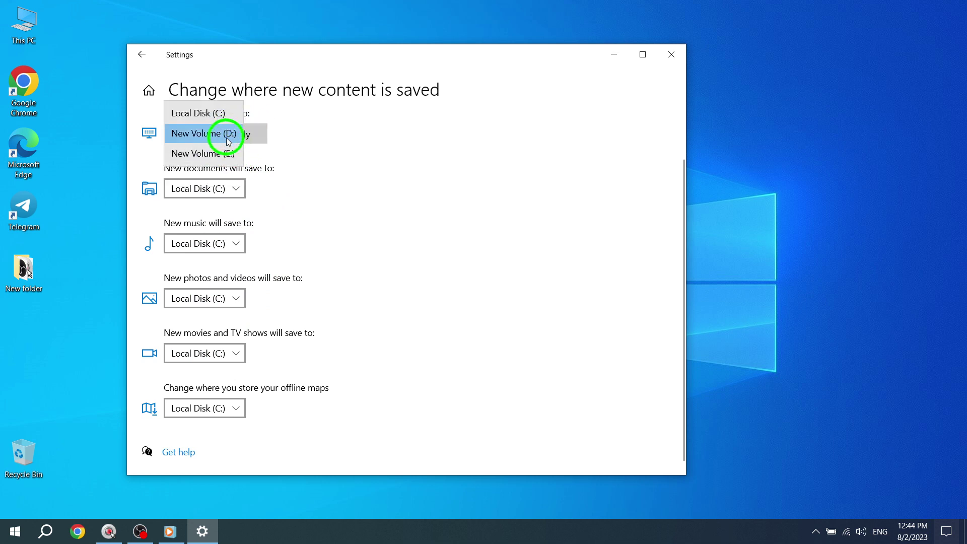
click(220, 184)
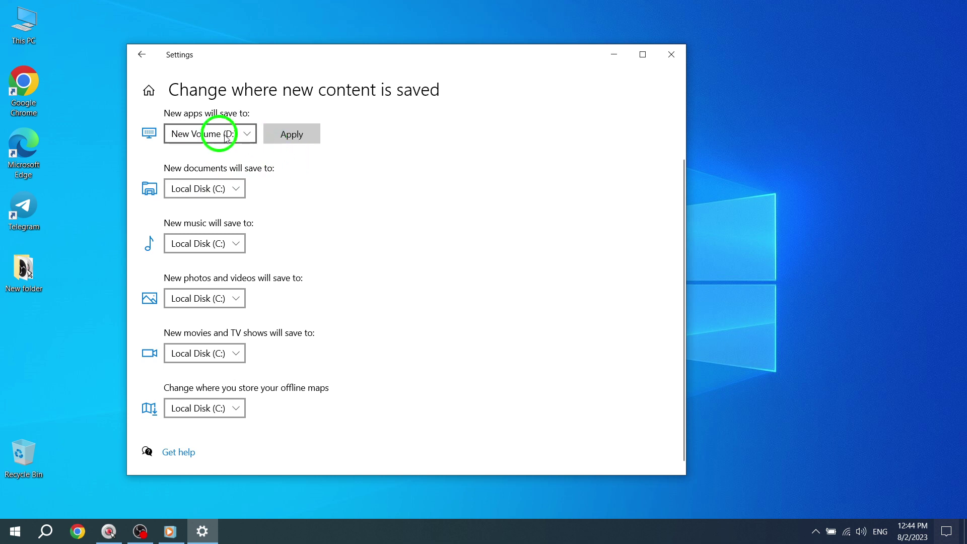
click(285, 134)
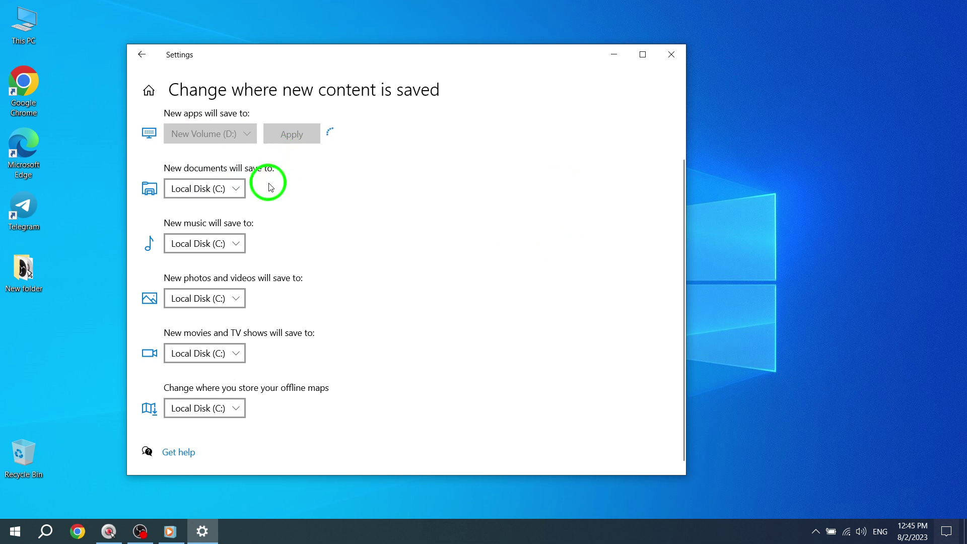